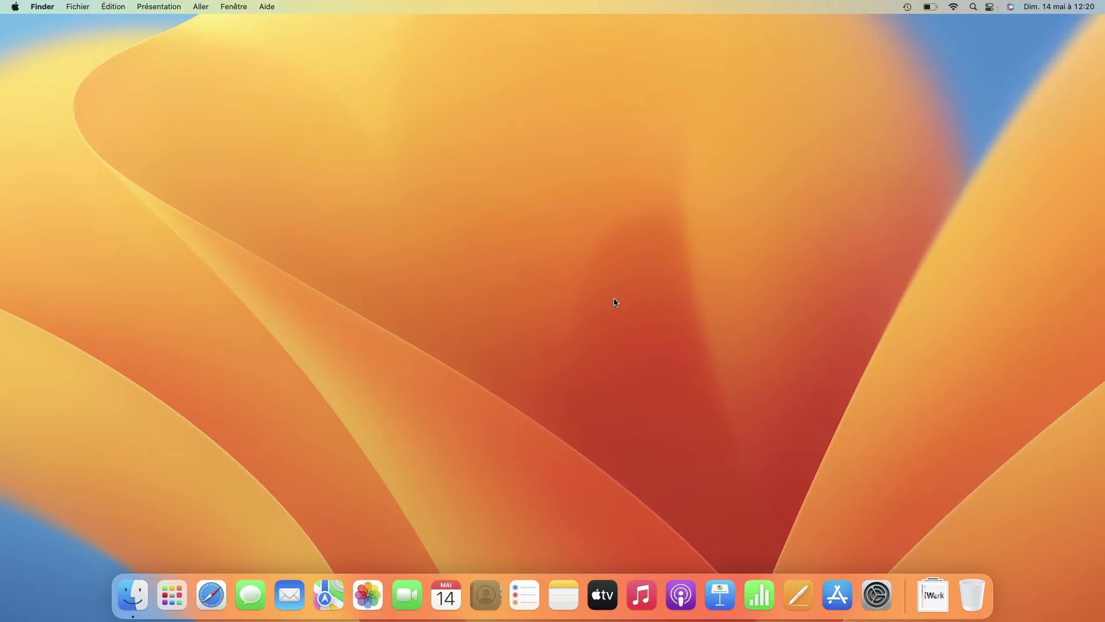
- Open a Finder window on the Documents folder and switch it to column view
left_click(128, 595)
mouse_move(551, 218)
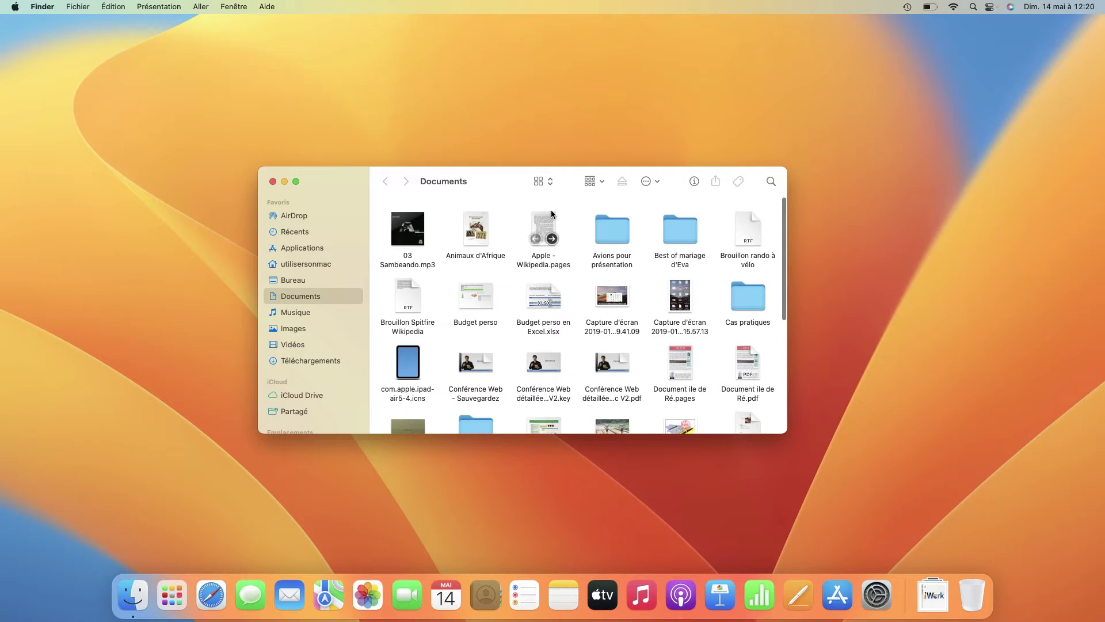
left_click(551, 184)
left_click(554, 208)
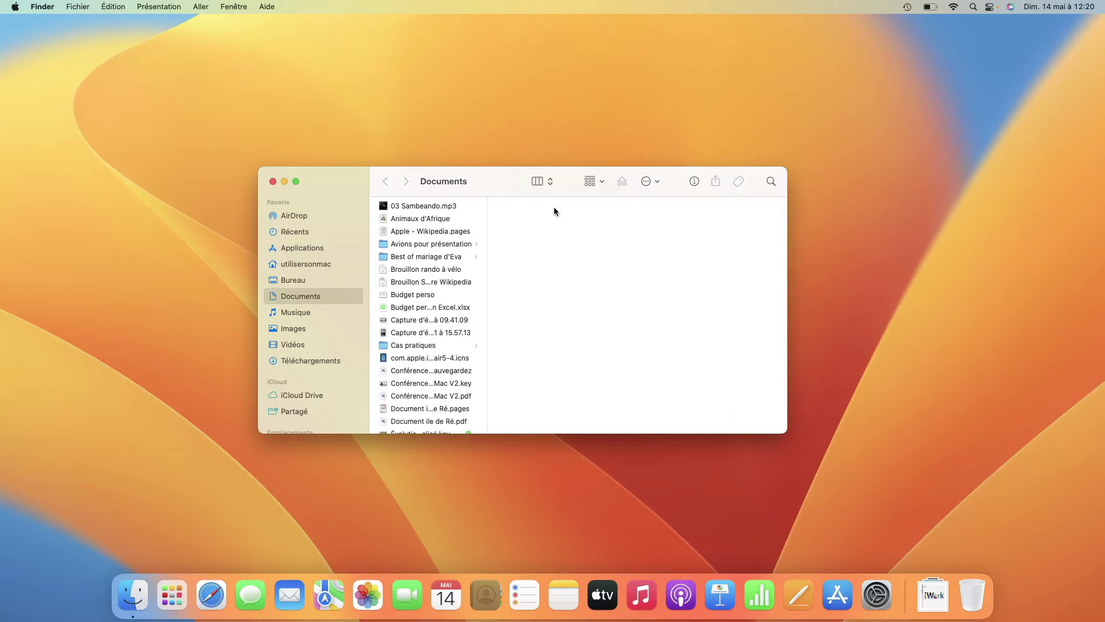
- Browse from the computer level through Macintosh HD and Utilisateurs to the contents of the utilisersonmac home folder
left_click(201, 7)
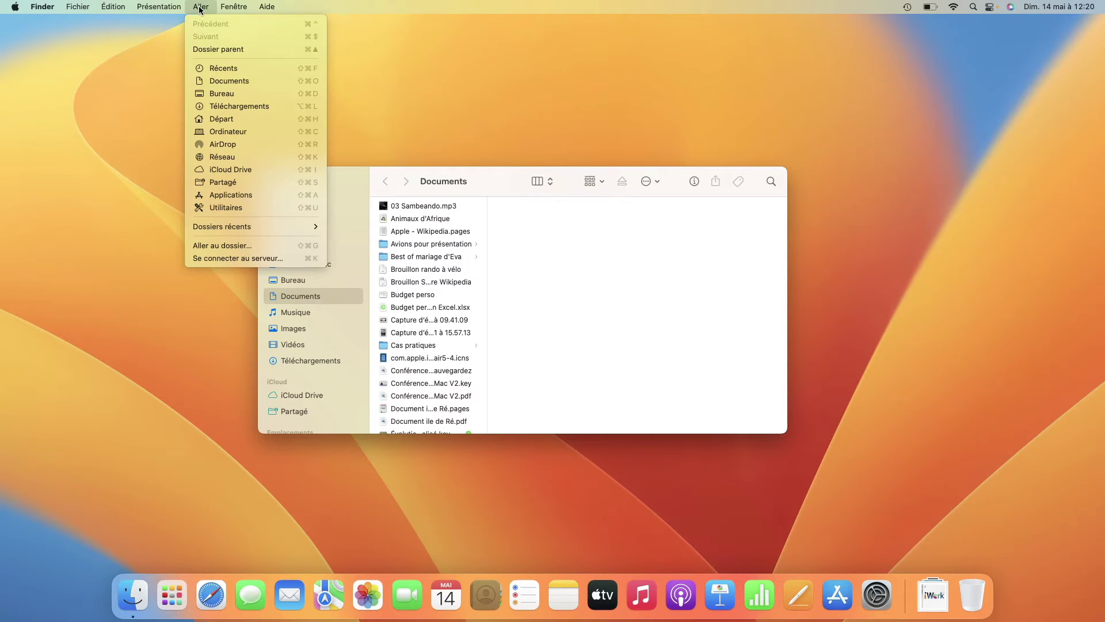
left_click(219, 132)
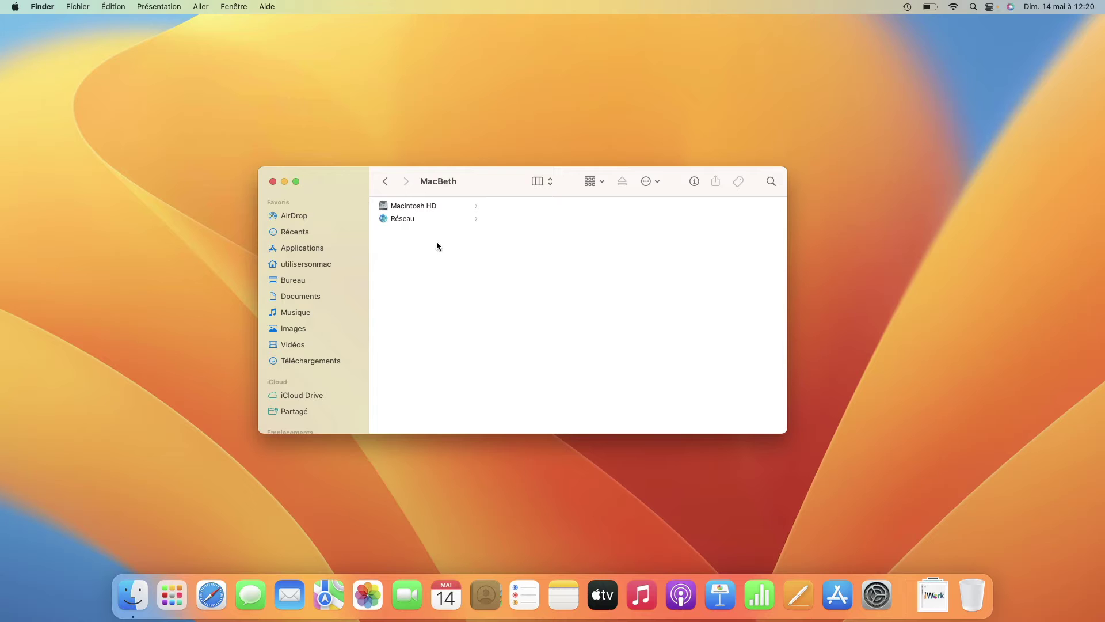
left_click(460, 206)
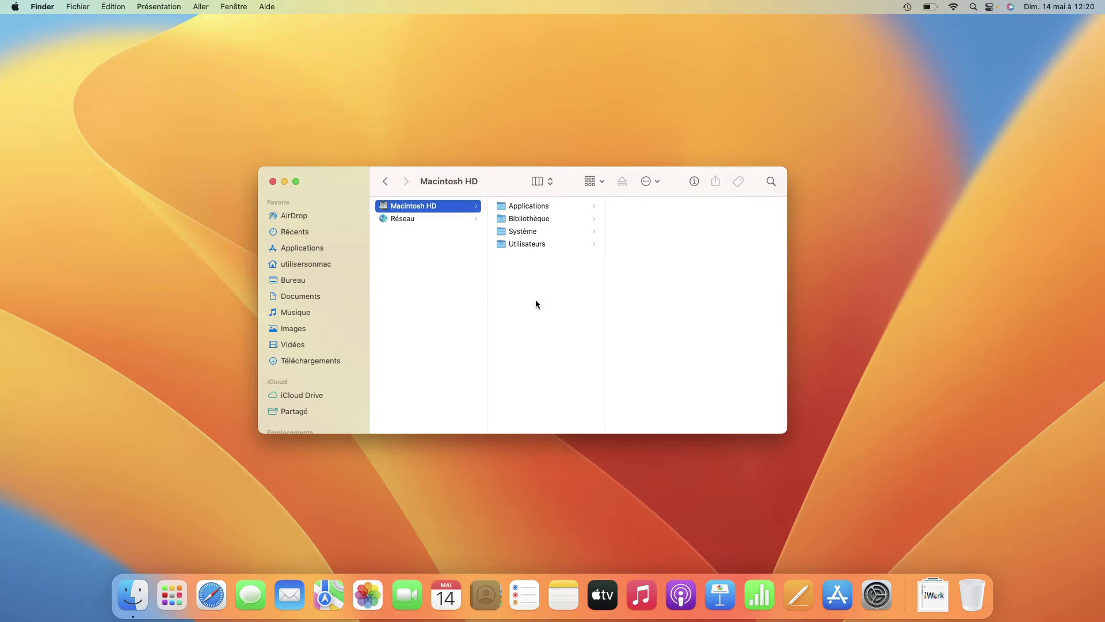
left_click(551, 248)
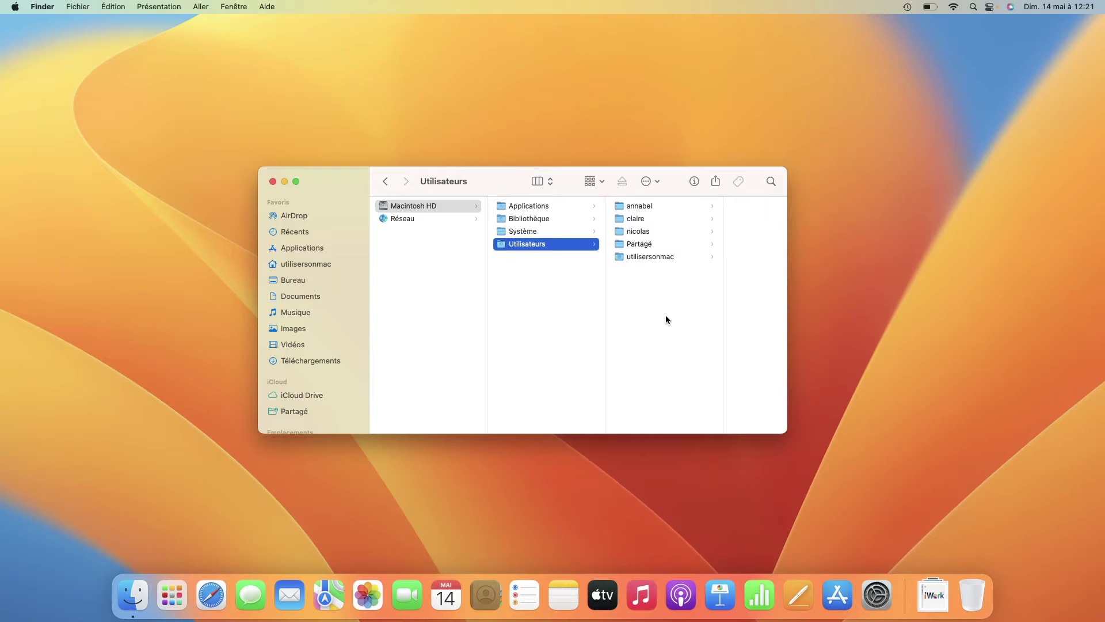
left_click(665, 259)
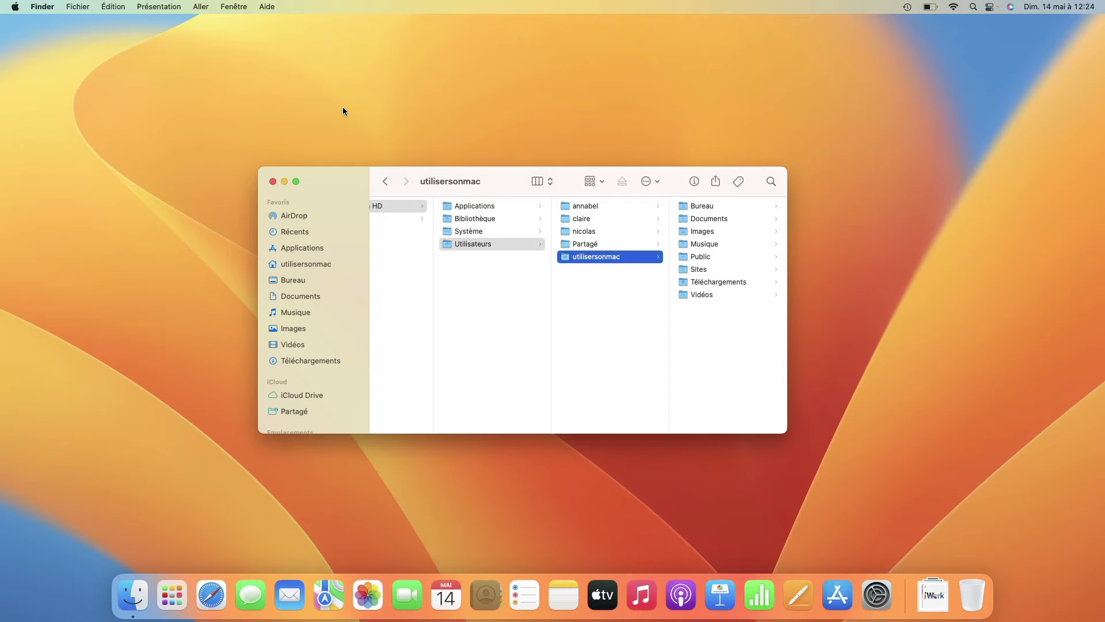
- Open the hidden Bibliothèque folder of the user account and look through its subfolders
left_click(201, 8)
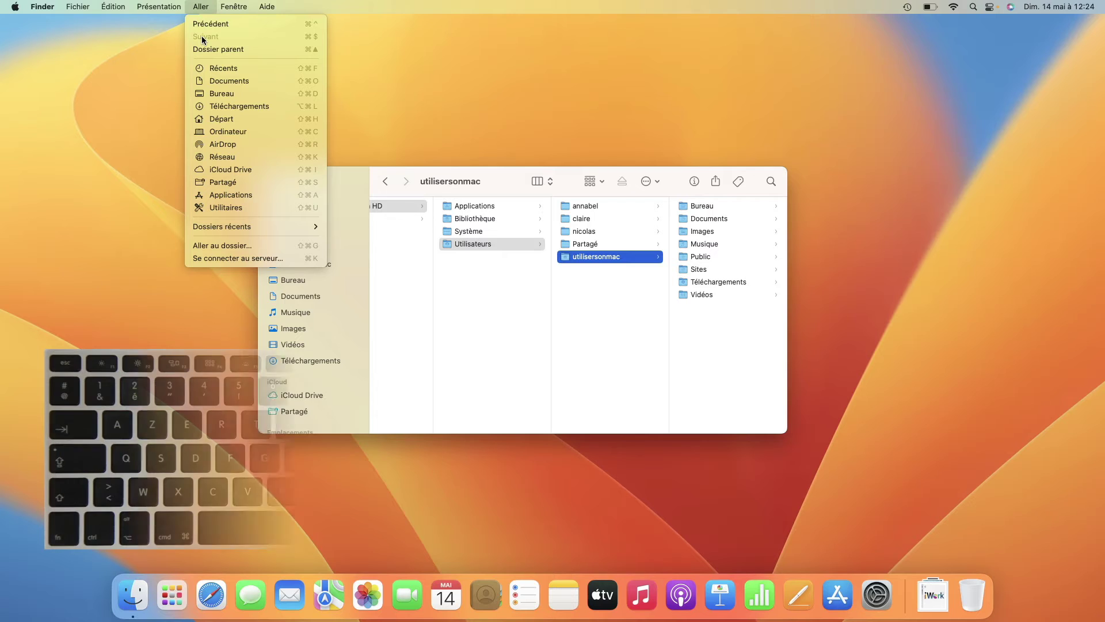
key("alt")
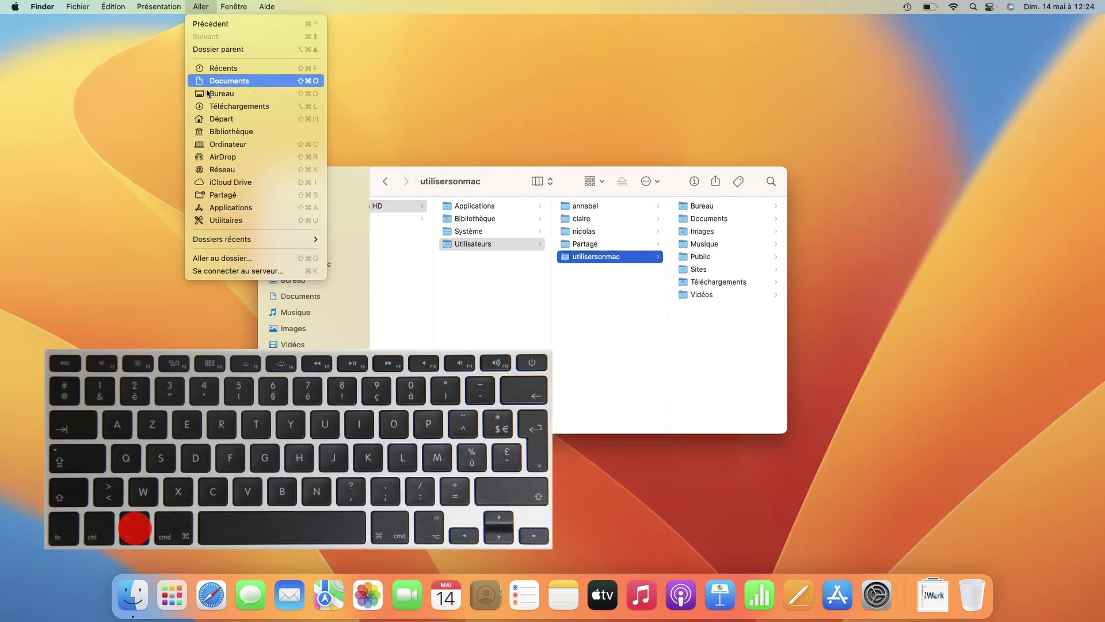
left_click(211, 133, "alt")
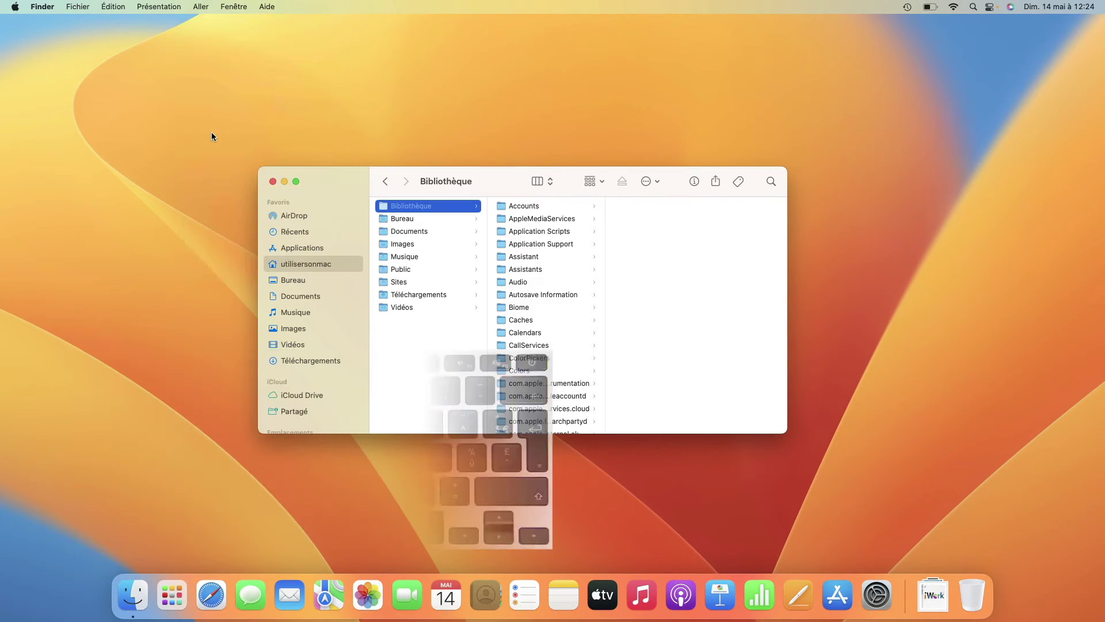
scroll(526, 305, "down", 1)
scroll(526, 307, "down", 10)
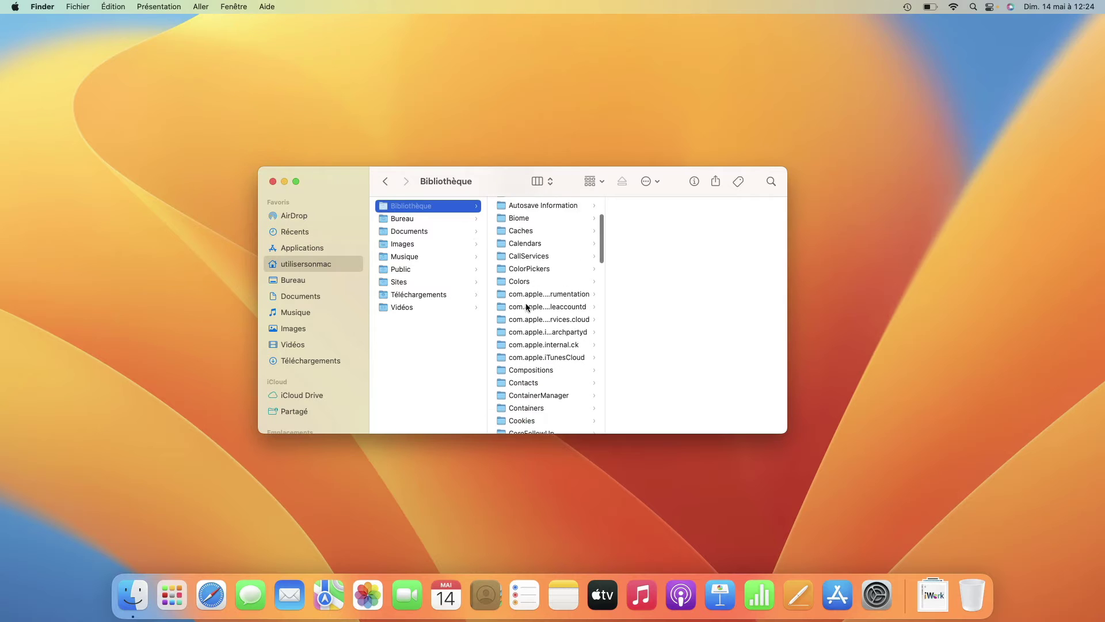
scroll(527, 306, "down", 15)
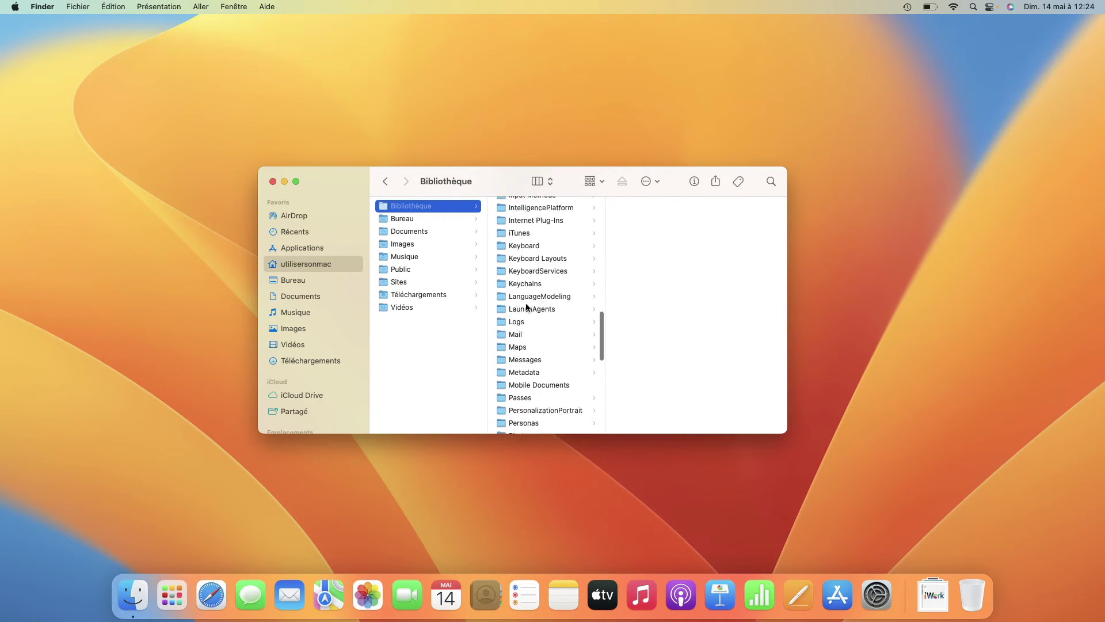
scroll(526, 306, "up", 20)
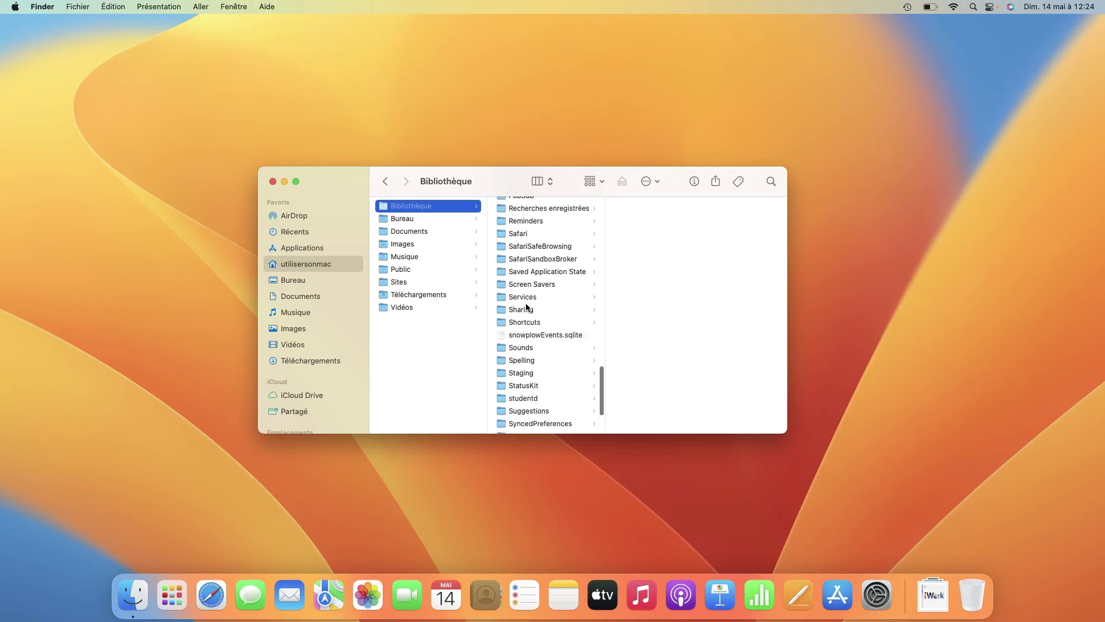
scroll(526, 306, "up", 3)
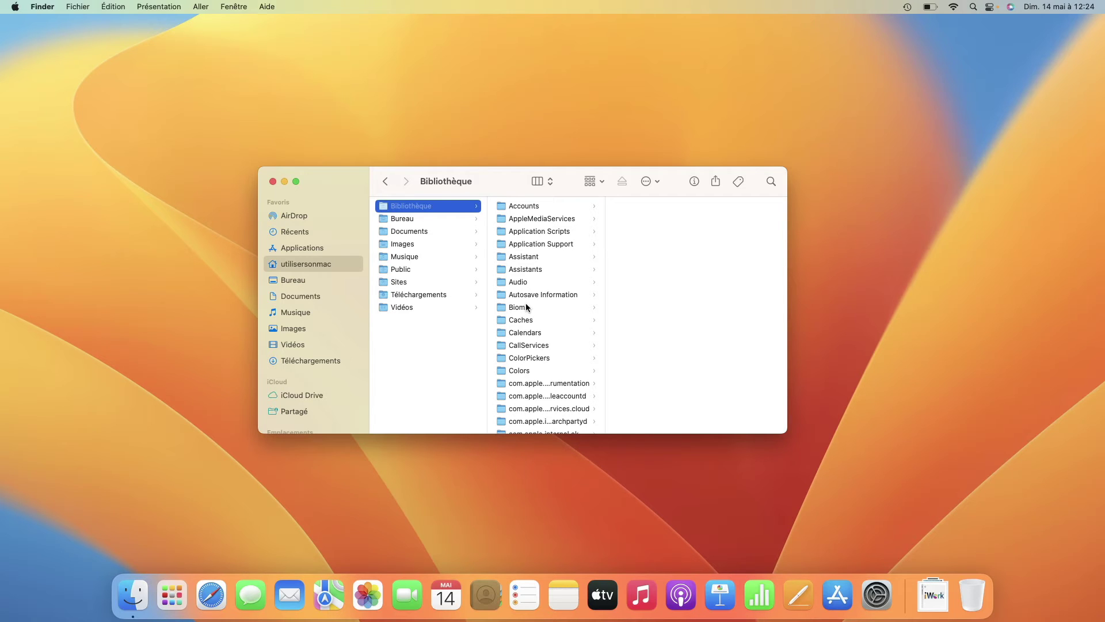
- Switch the Bibliothèque folder to list view and enable calculation of all sizes in its view options
left_click(545, 182)
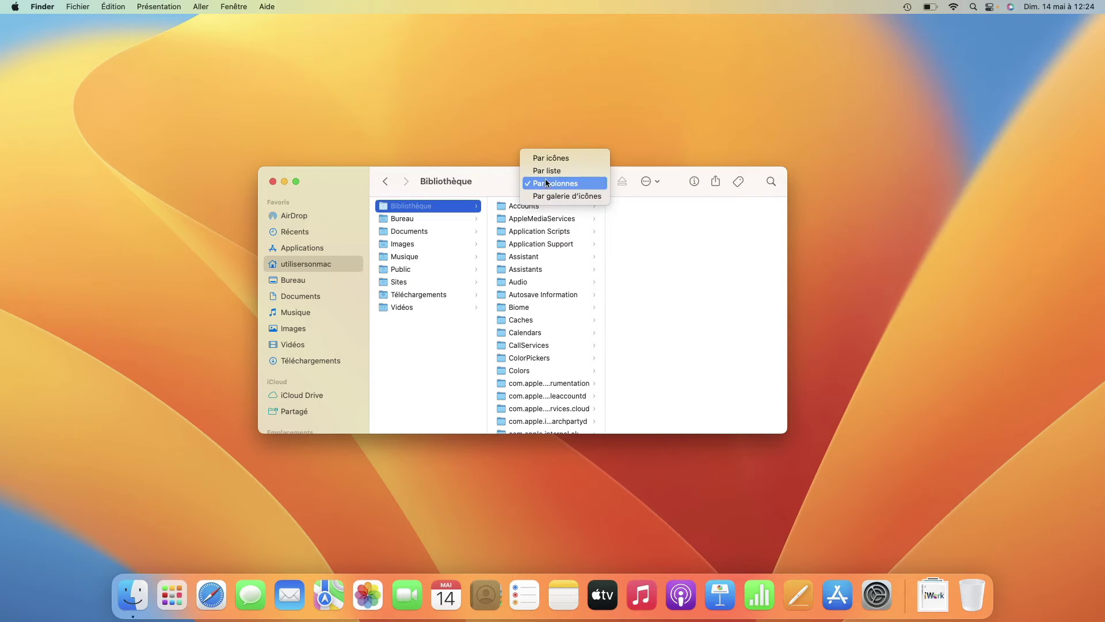
left_click(547, 171)
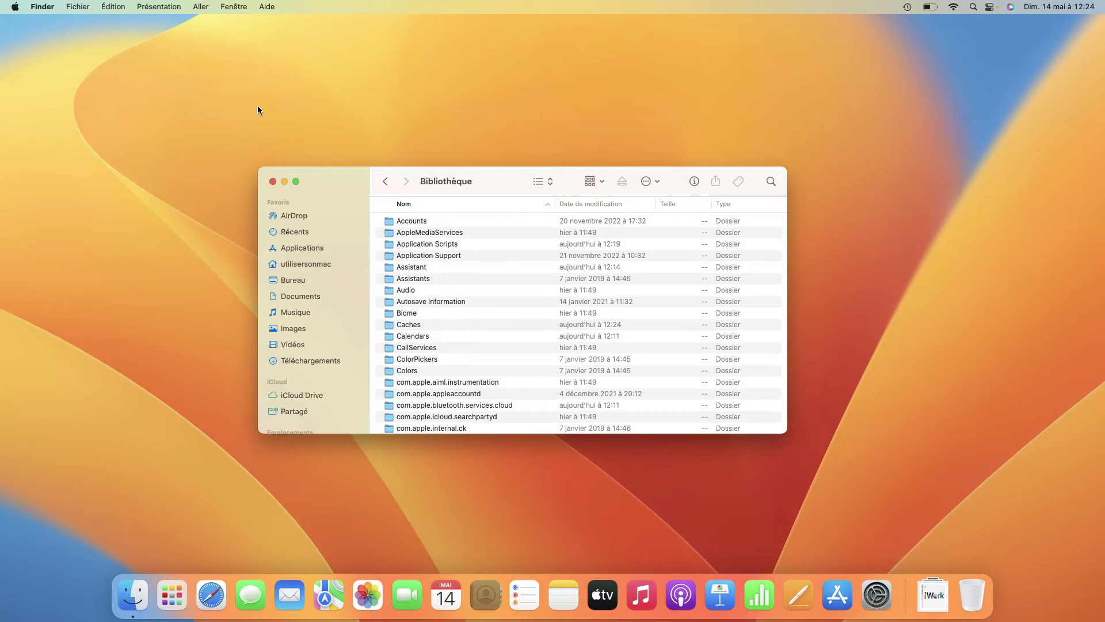
left_click(159, 7)
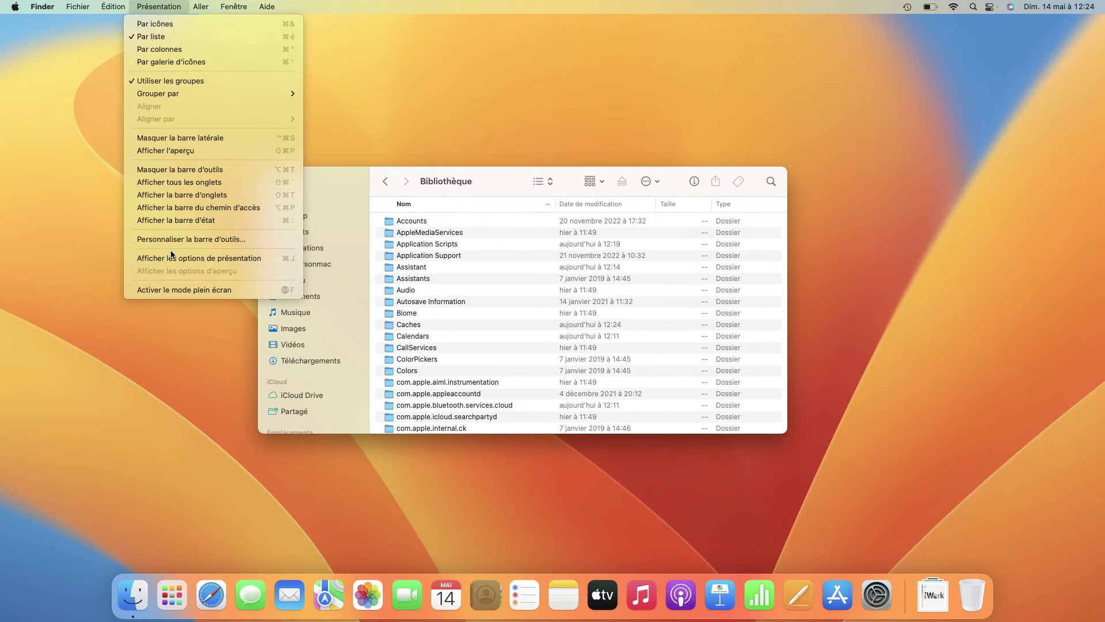
left_click(156, 262)
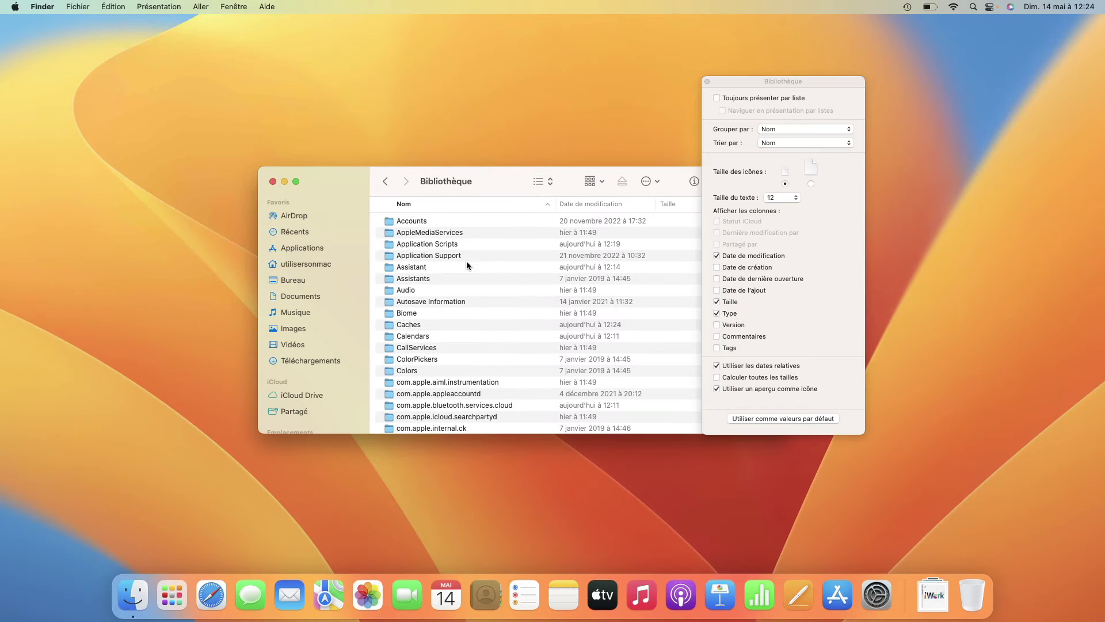
left_click(738, 380)
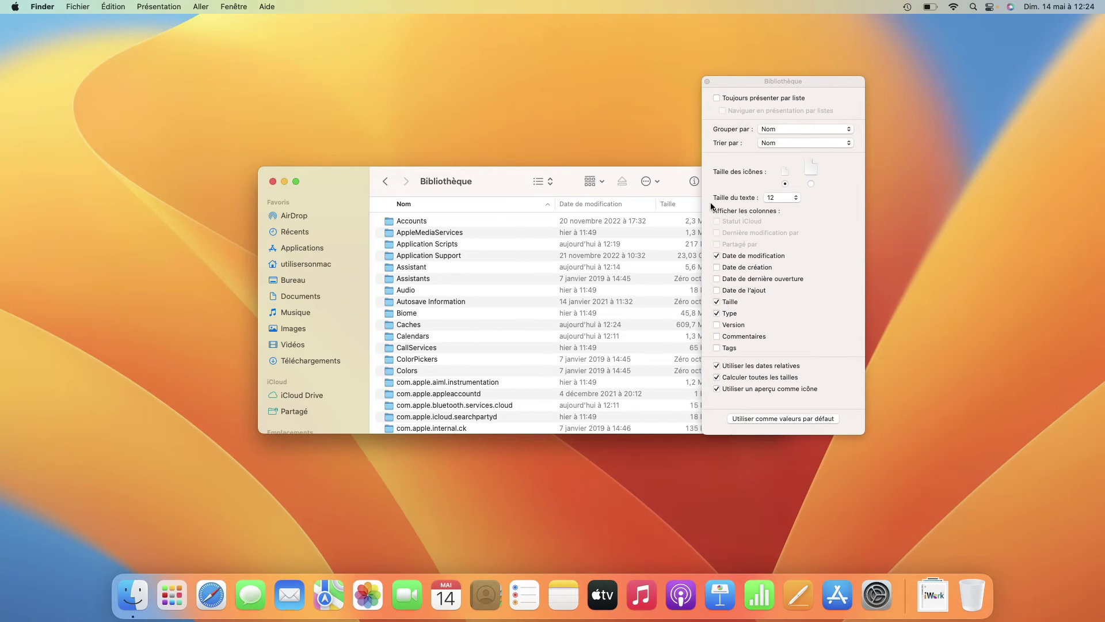
left_click(707, 82)
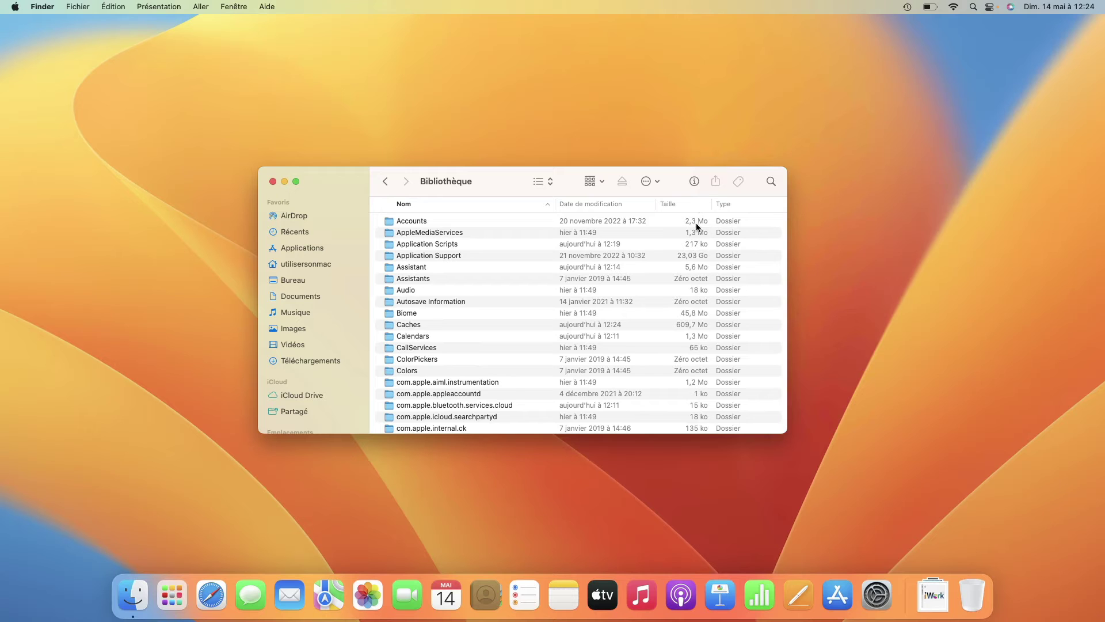
- Sort the Bibliothèque folder by size, largest first, and open Application Support to review its contents
left_click(693, 202)
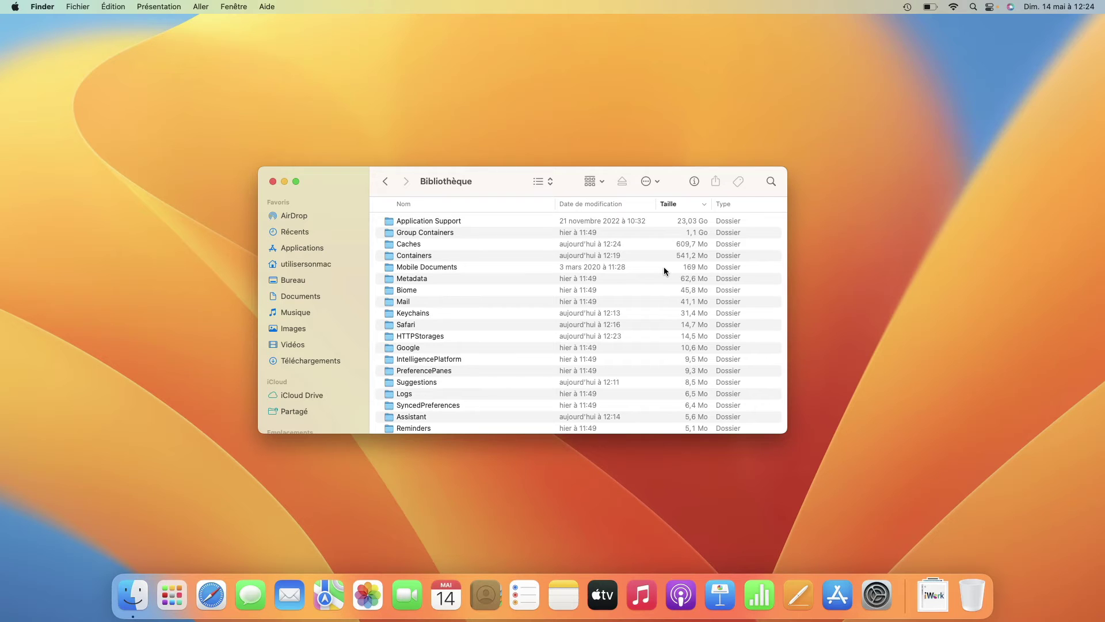
double_click(442, 221)
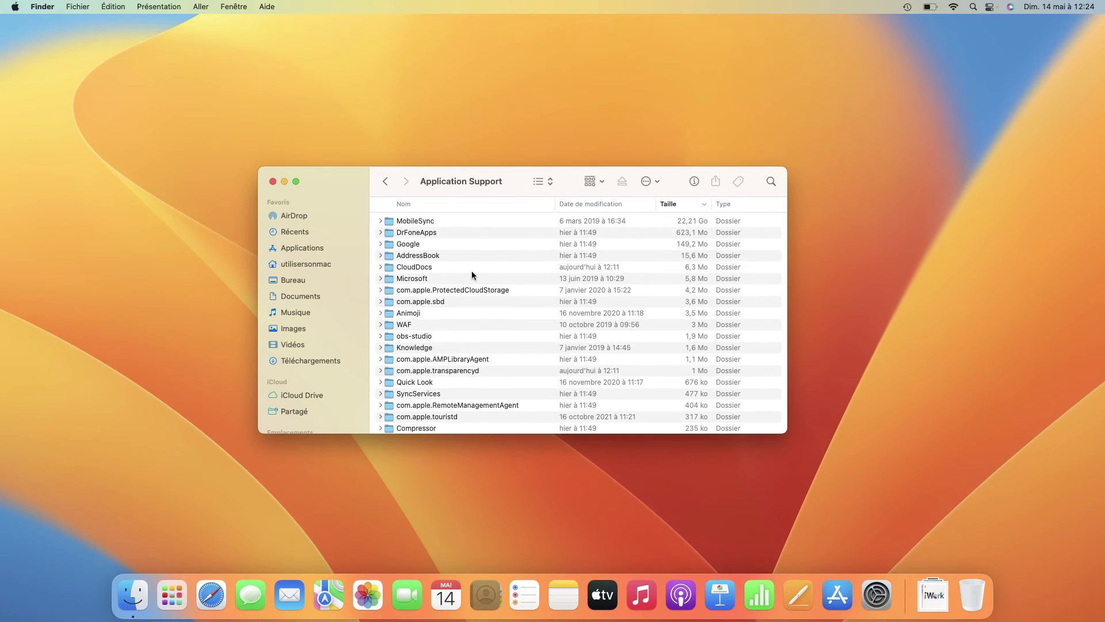
scroll(472, 274, "down", 10)
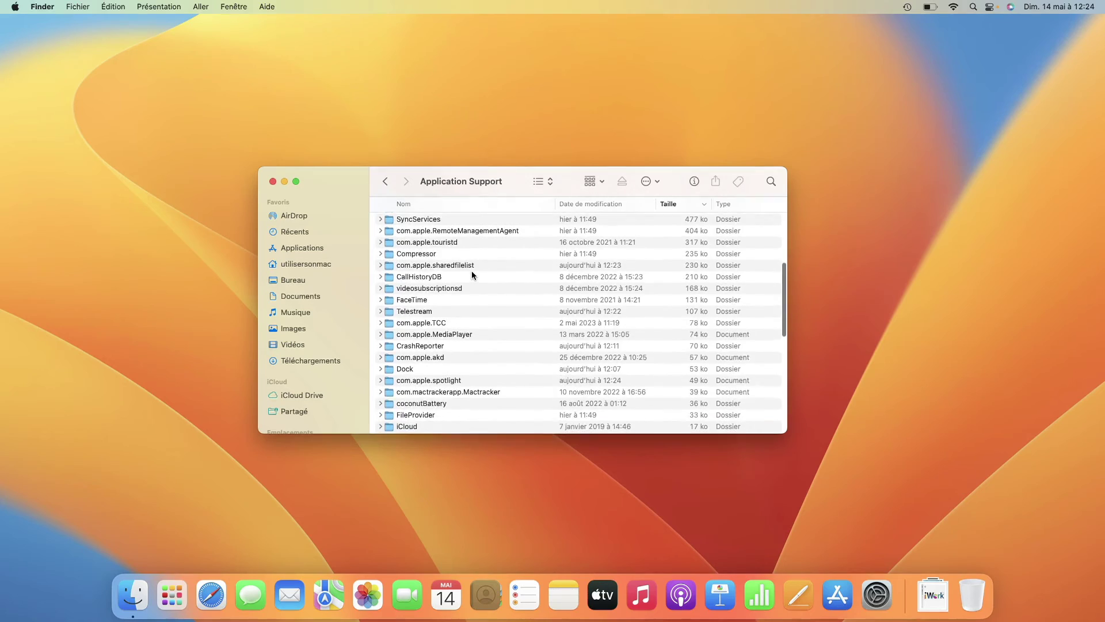
scroll(472, 275, "down", 10)
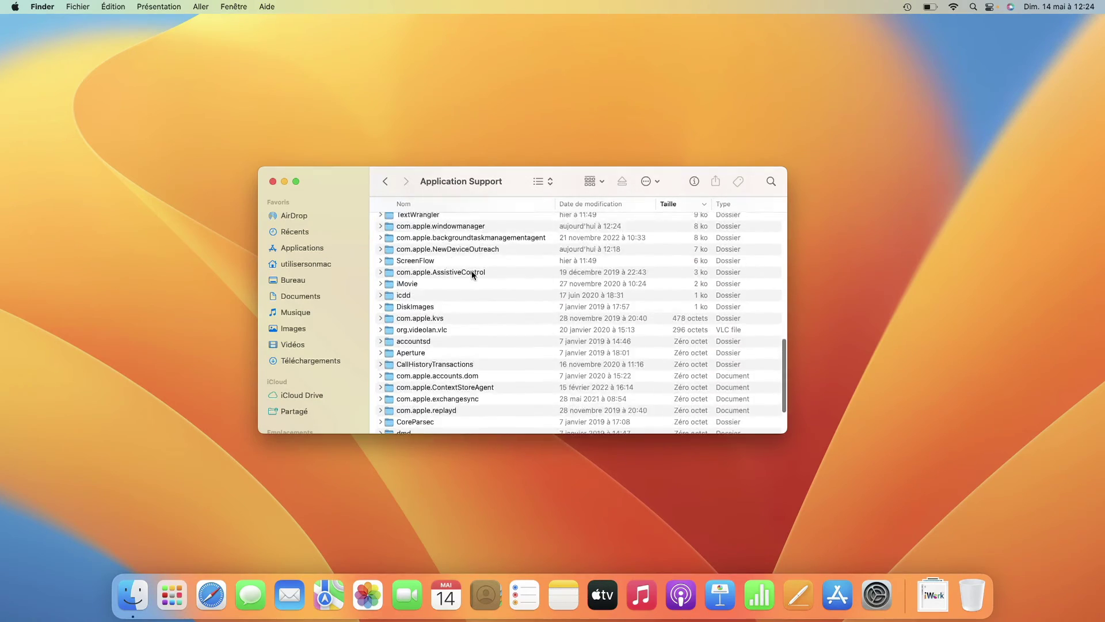
scroll(472, 275, "up", 15)
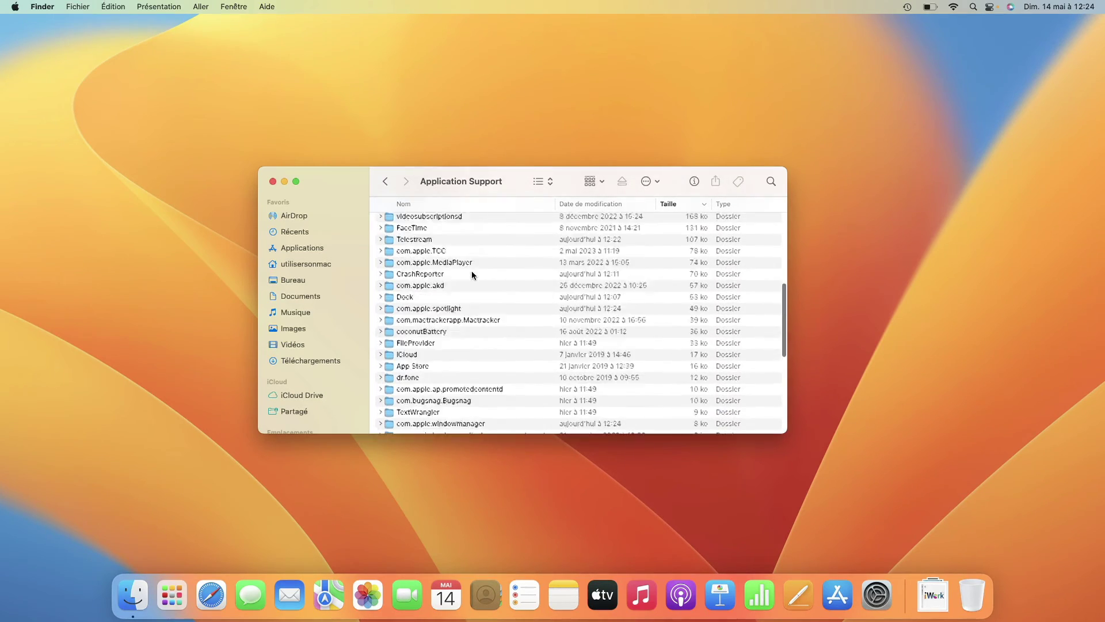
scroll(472, 275, "up", 5)
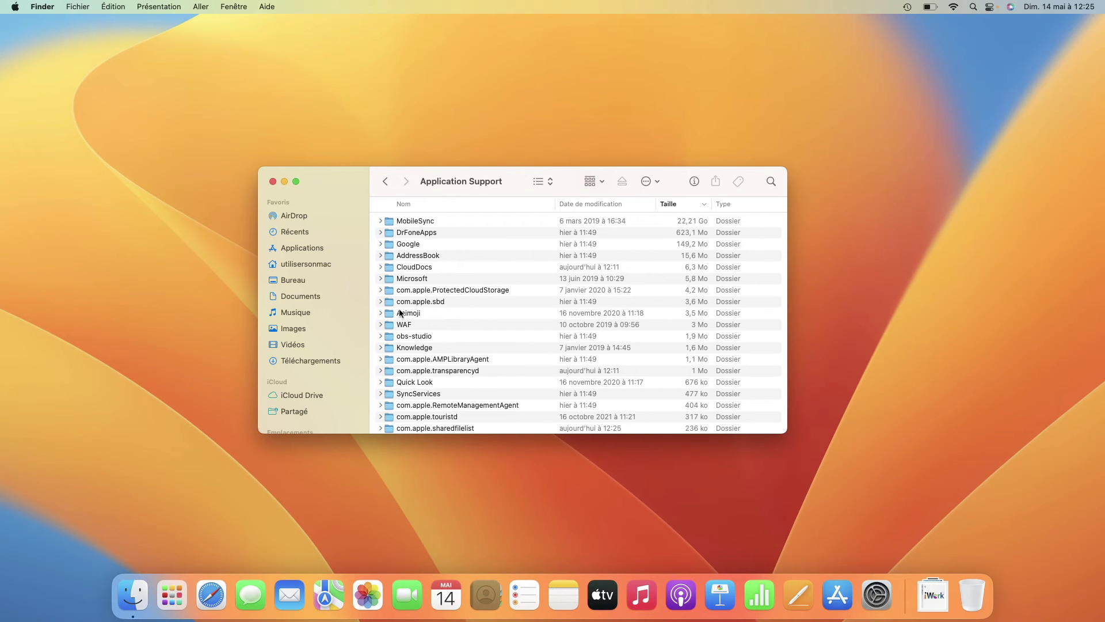
- Expand the MobileSync folder and its Backup subfolder, and move the Finder window aside
left_click(379, 222)
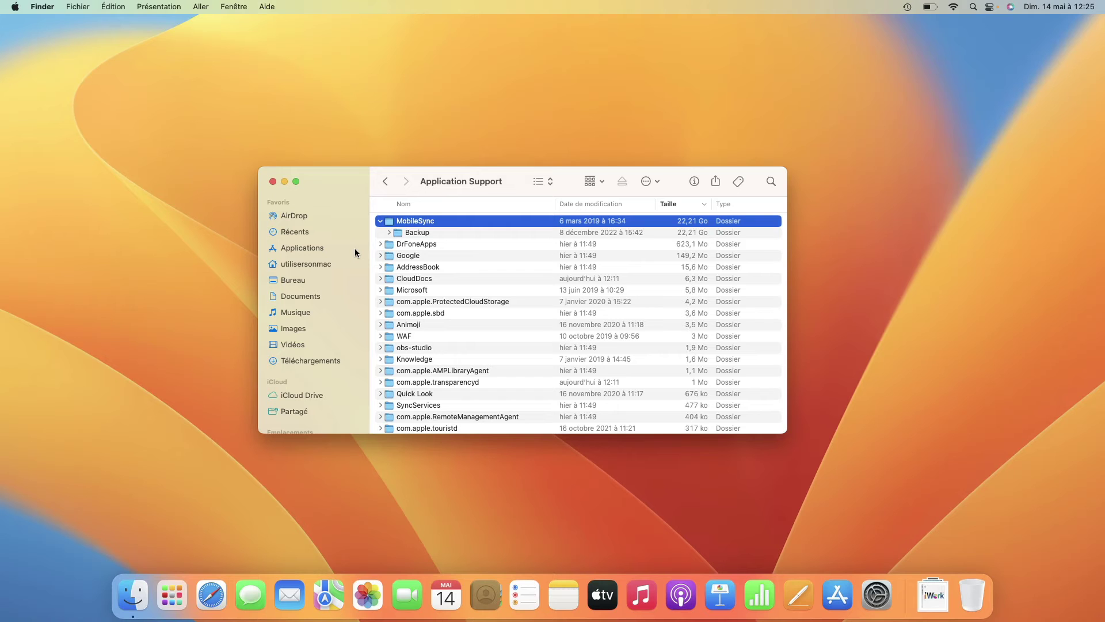
left_click(390, 233)
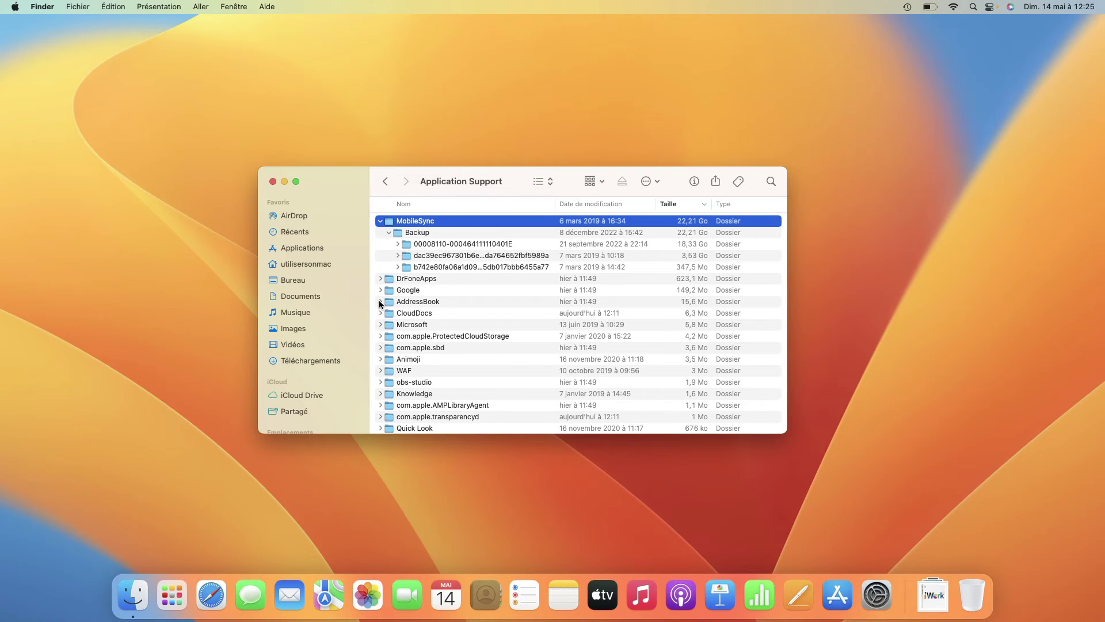
left_click_drag(347, 179, 211, 146)
- Open the Mac's information page in System Settings and go to the storage settings of Macintosh HD
left_click(16, 7)
left_click(23, 22)
left_click(540, 307)
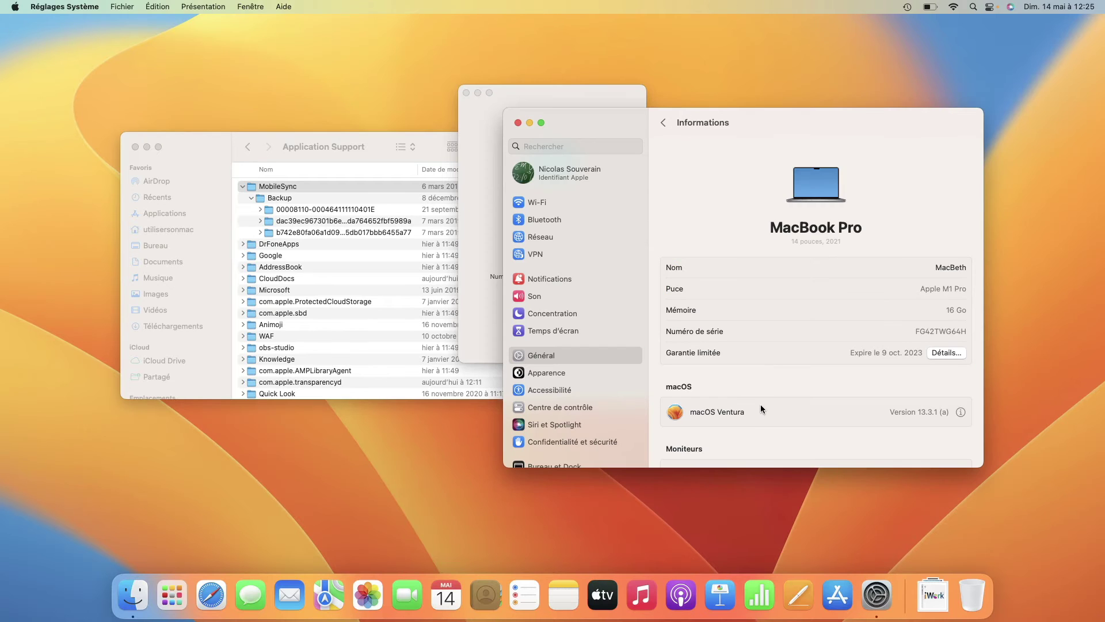
scroll(761, 408, "down", 10)
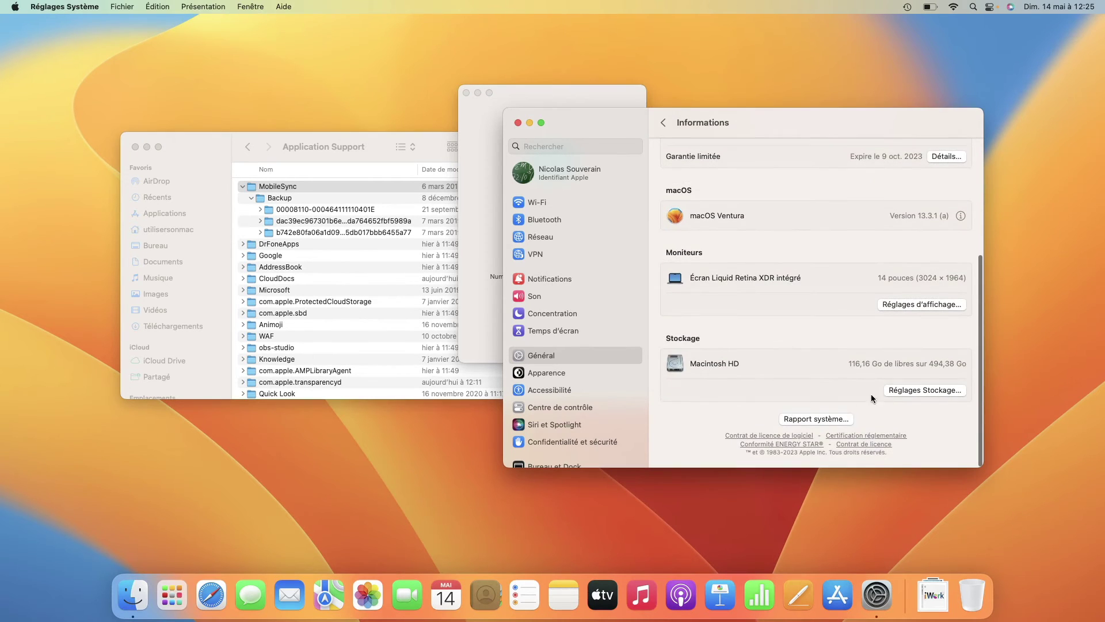
left_click(905, 390)
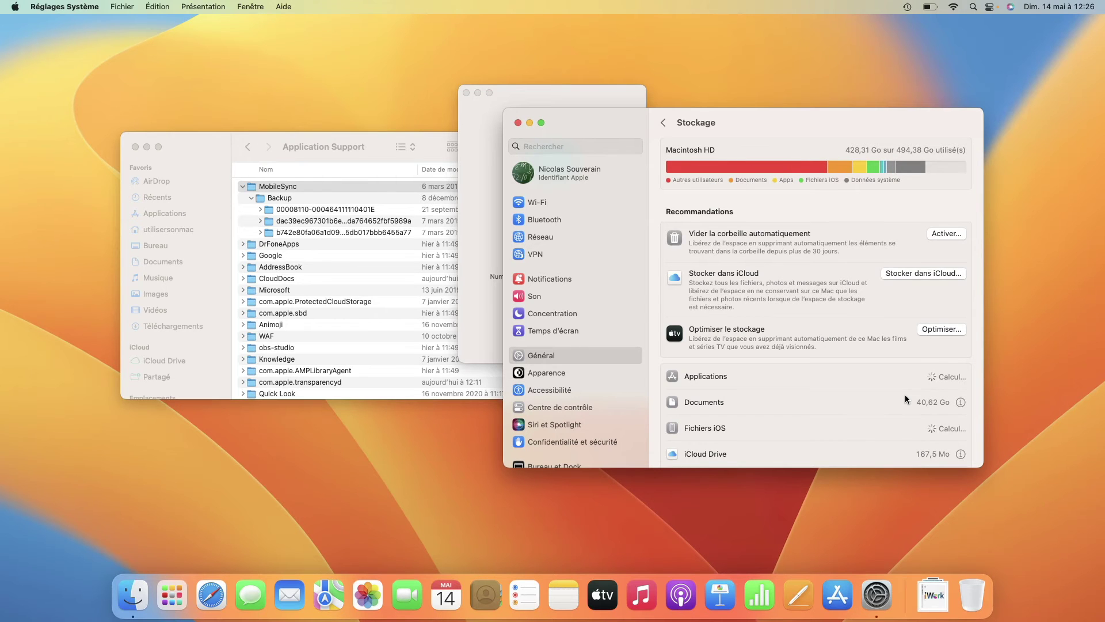
- Open the details of Fichiers iOS and place the Finder window alongside to compare the backup sizes
scroll(905, 394, "down", 2)
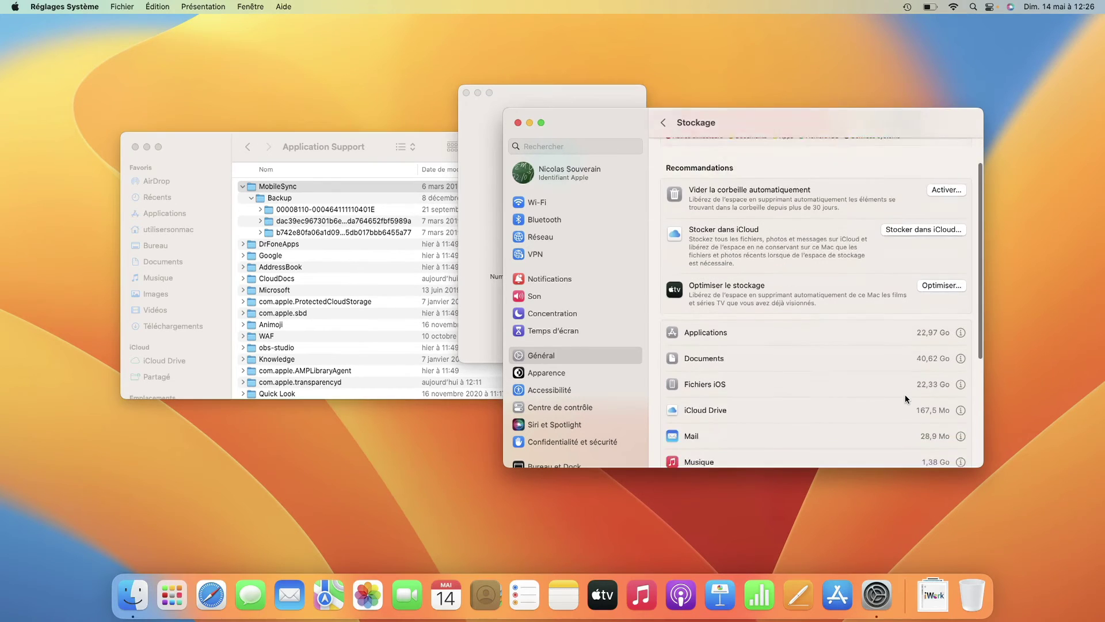
scroll(905, 395, "down", 3)
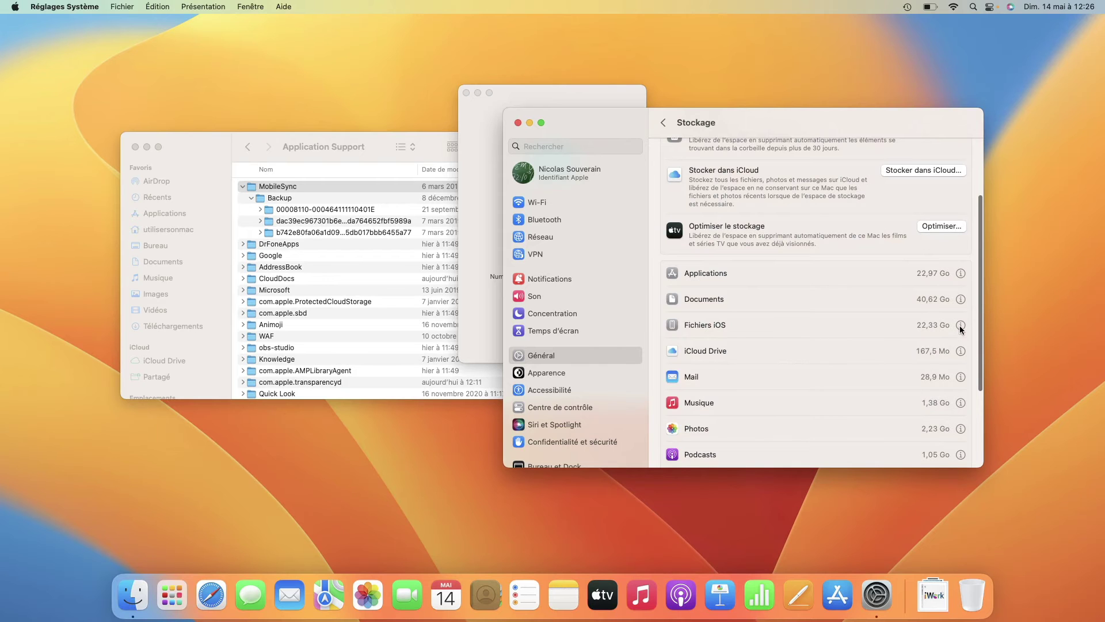
left_click(960, 326)
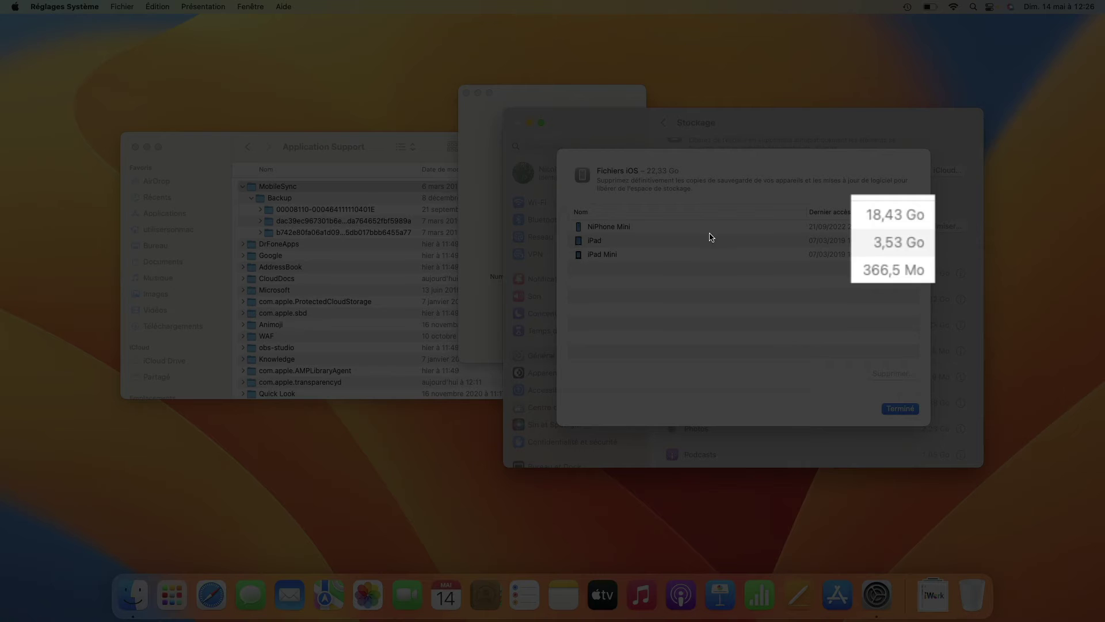
left_click_drag(399, 138, 300, 142)
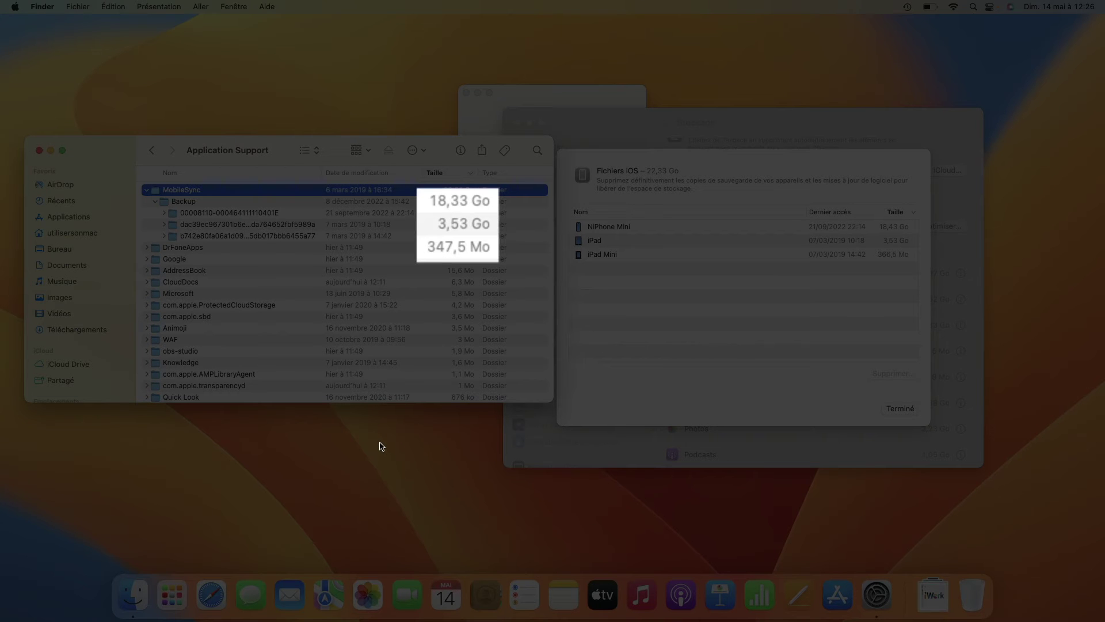